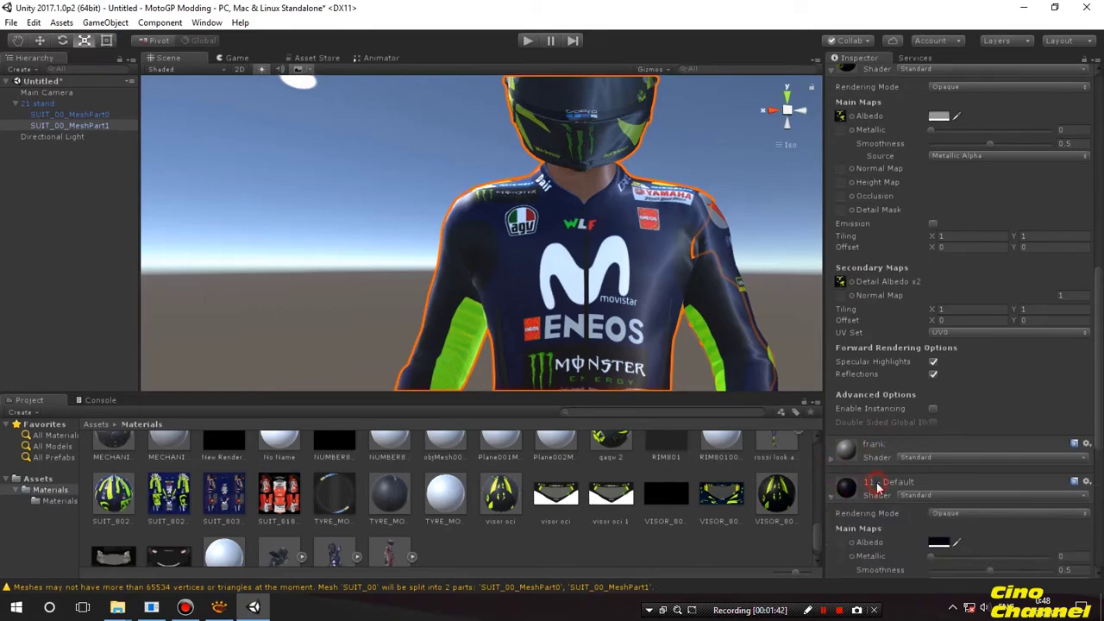
Expand the 11 - Default and SUIT_802_D materials of SUIT_00_MeshPart1 and review their texture maps.
scroll(880, 485, "down", 10)
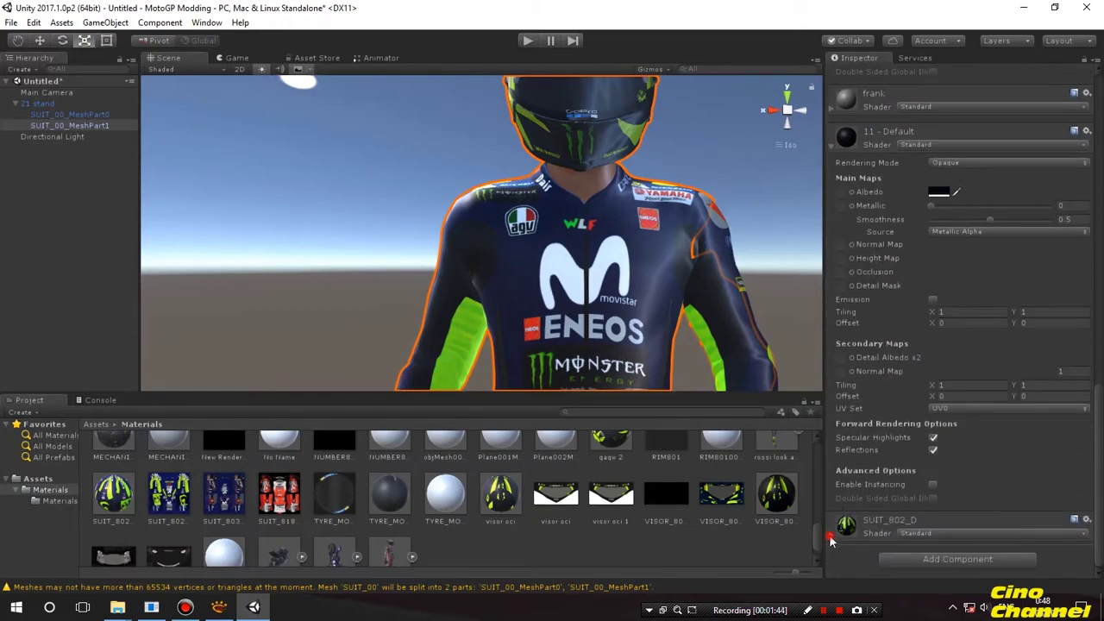
scroll(901, 480, "down", 8)
scroll(697, 279, "down", 4)
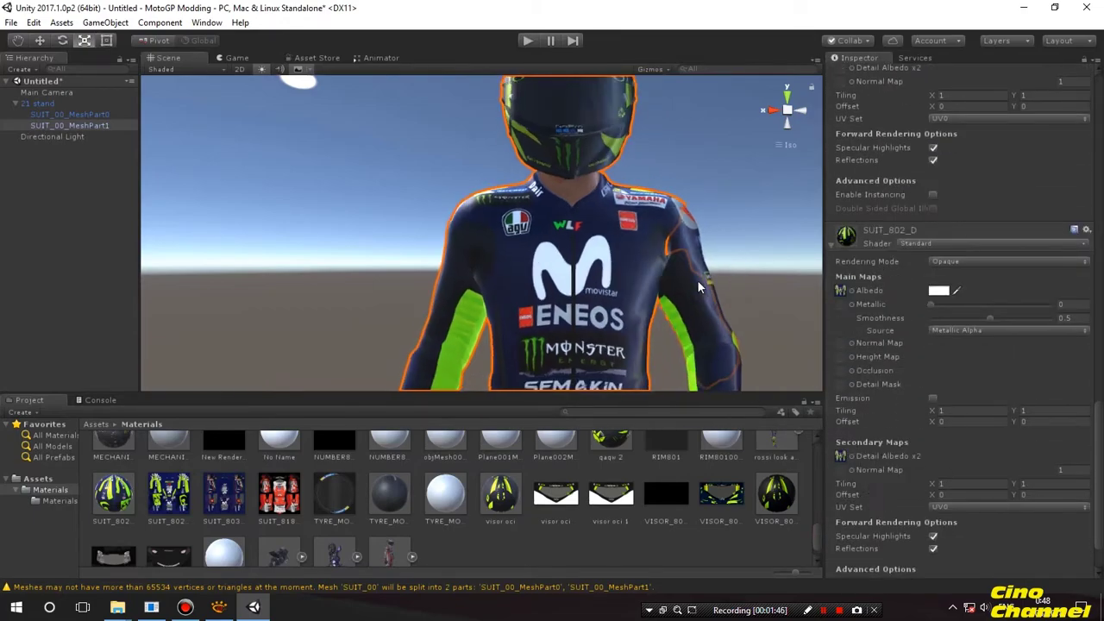
Examine the textures on the rider's suit and helmet from the front and the side.
middle_click_drag(667, 257, 676, 115)
scroll(669, 246, "down", 5)
mouse_move(585, 245)
middle_mouse_down()
mouse_move(629, 169)
mouse_move(622, 104)
mouse_move(572, 242)
middle_mouse_up()
left_click_drag(573, 242, 650, 254, "alt")
scroll(649, 249, "up", 6)
middle_click_drag(717, 176, 567, 252)
scroll(567, 253, "up", 1)
scroll(567, 254, "down", 1)
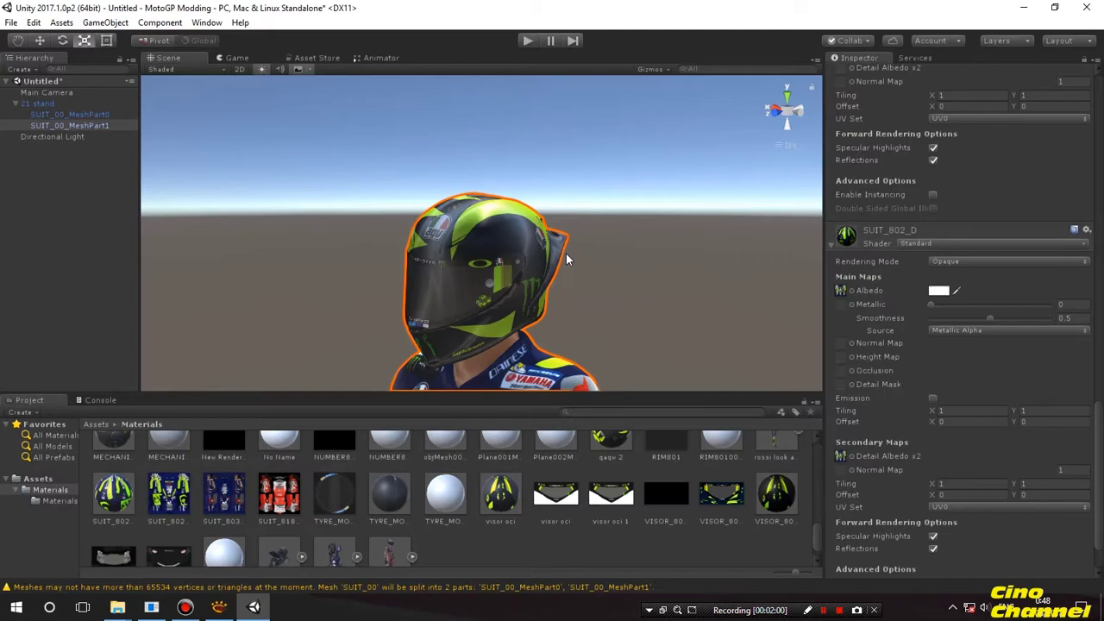
left_click_drag(566, 293, 497, 266, "alt")
middle_click_drag(390, 253, 720, 279)
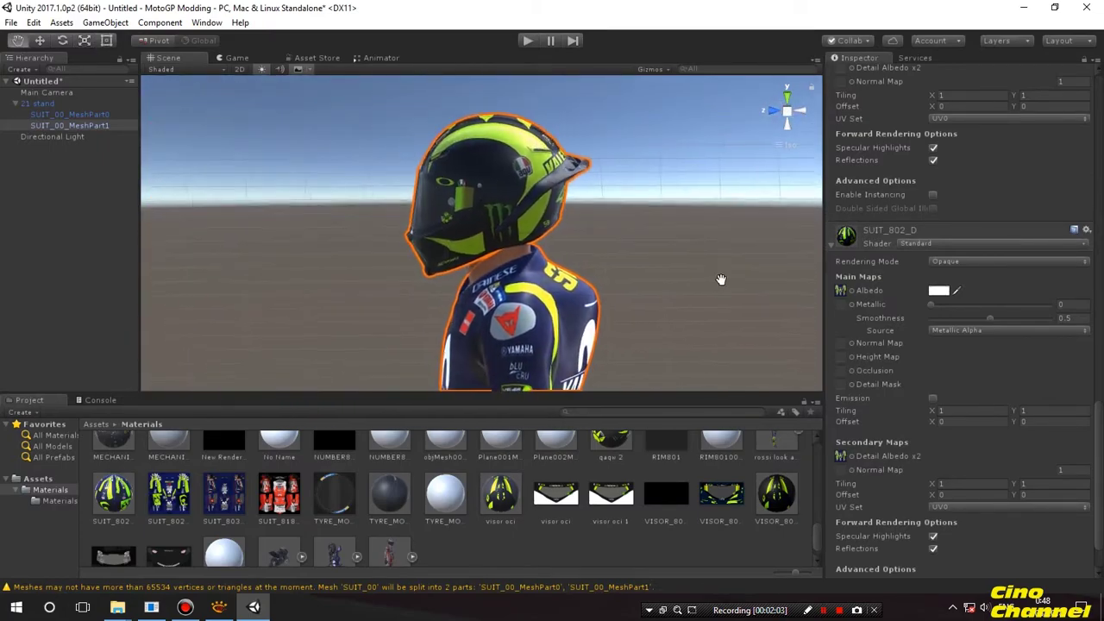
Delete the helmet texture asset that the HELMET_802_D material uses as its Metallic map.
left_click(584, 172)
left_click(585, 172)
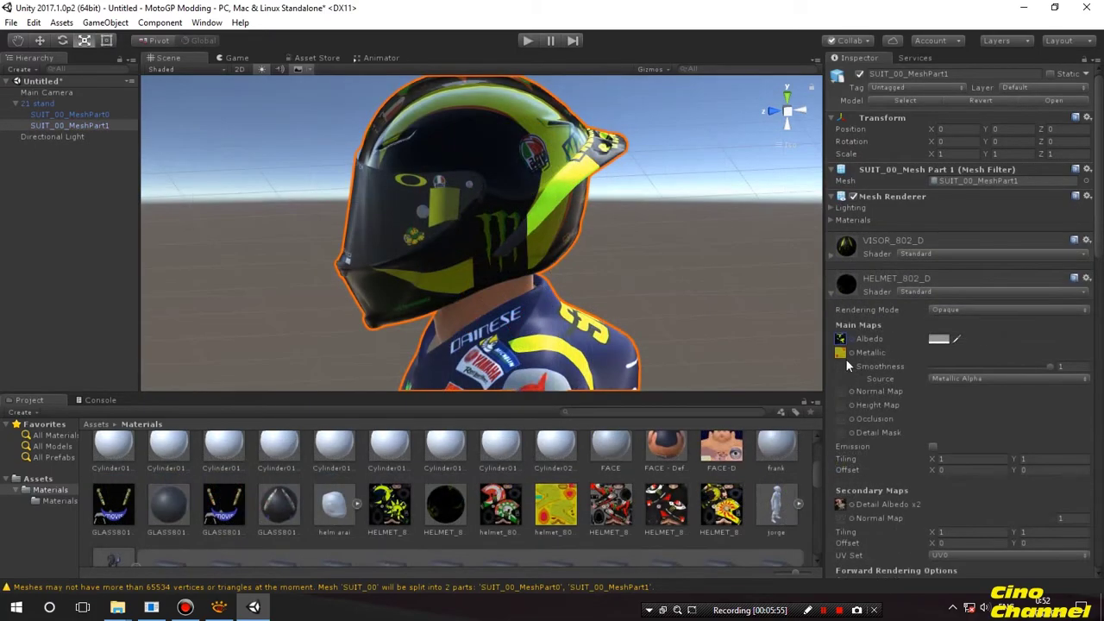
left_click(842, 353)
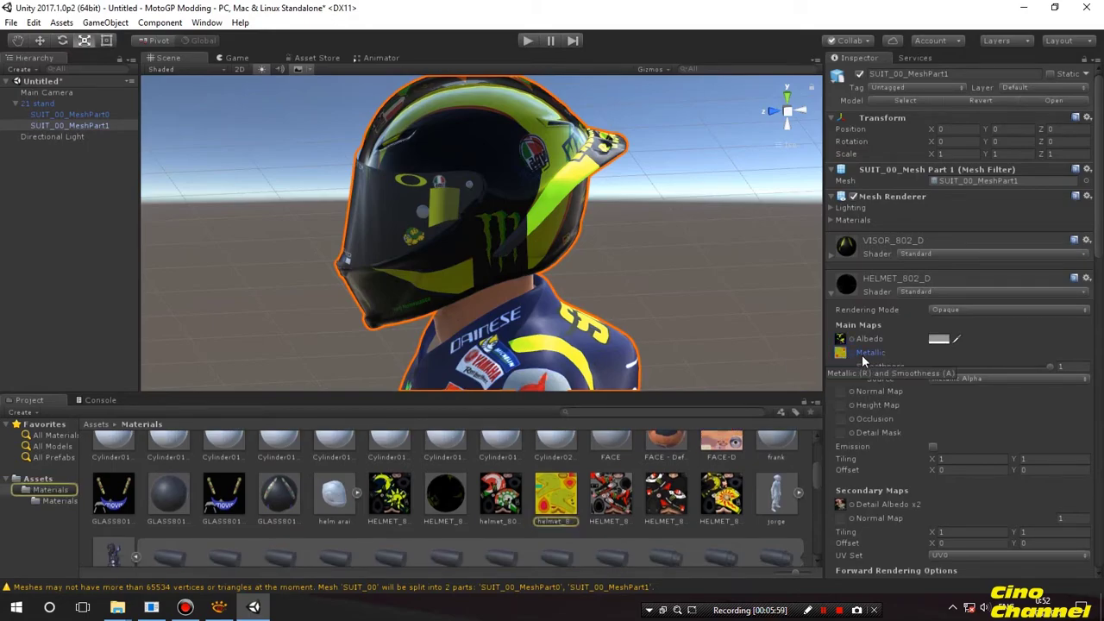
left_click(568, 511)
key("Delete")
Reselect SUIT_00_MeshPart1 and assign the yellow-and-black helmet texture to HELMET_802_D's Detail Albedo x2 map.
left_click(574, 332)
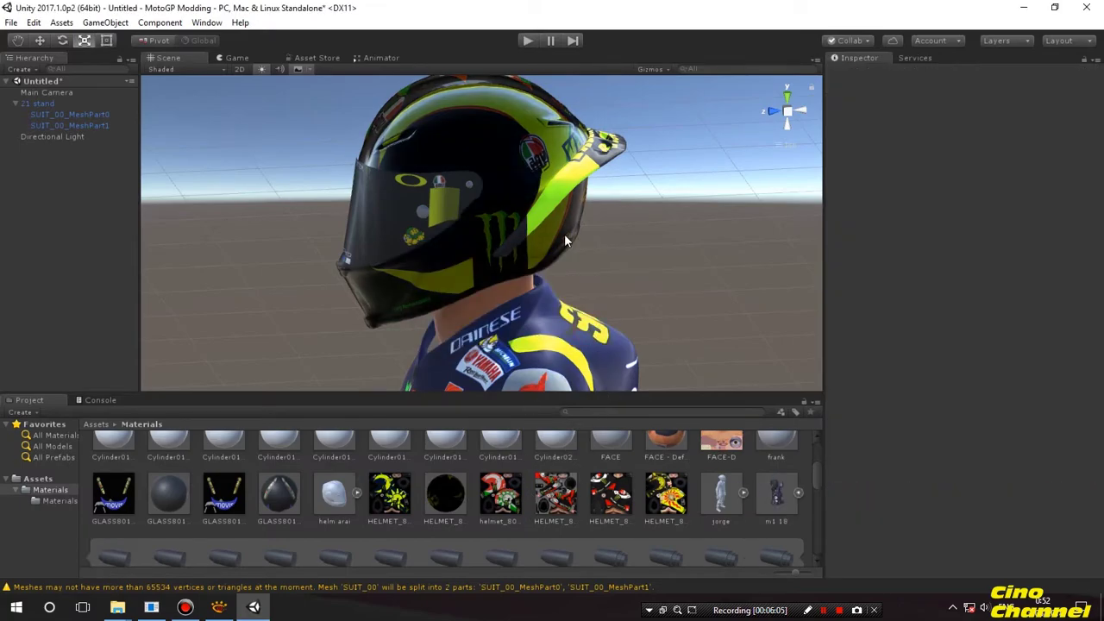
left_click(582, 173)
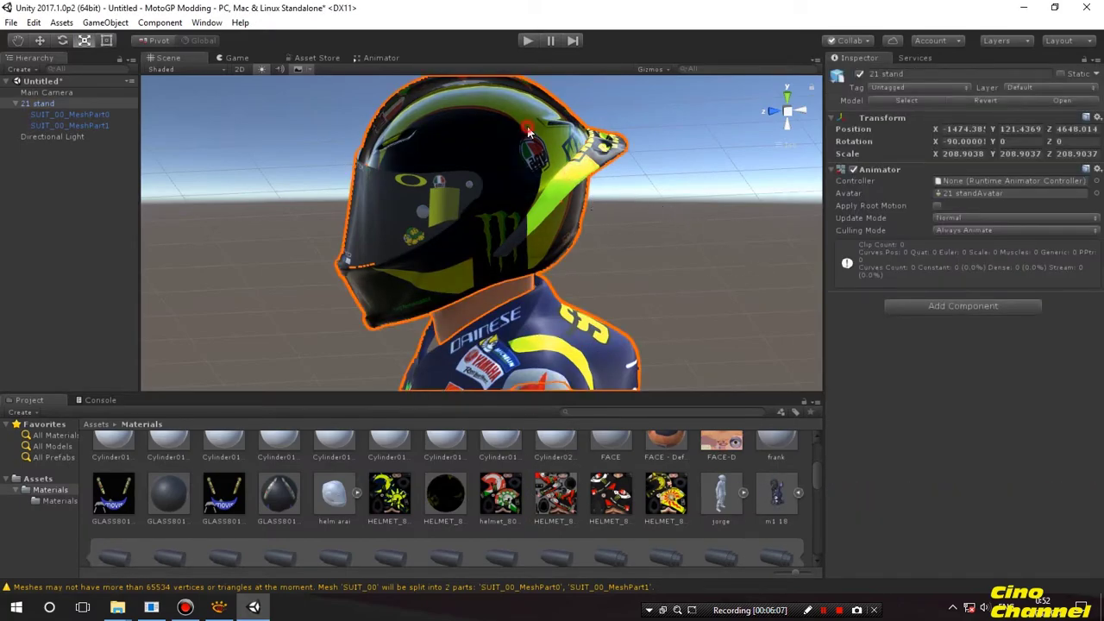
left_click(529, 131)
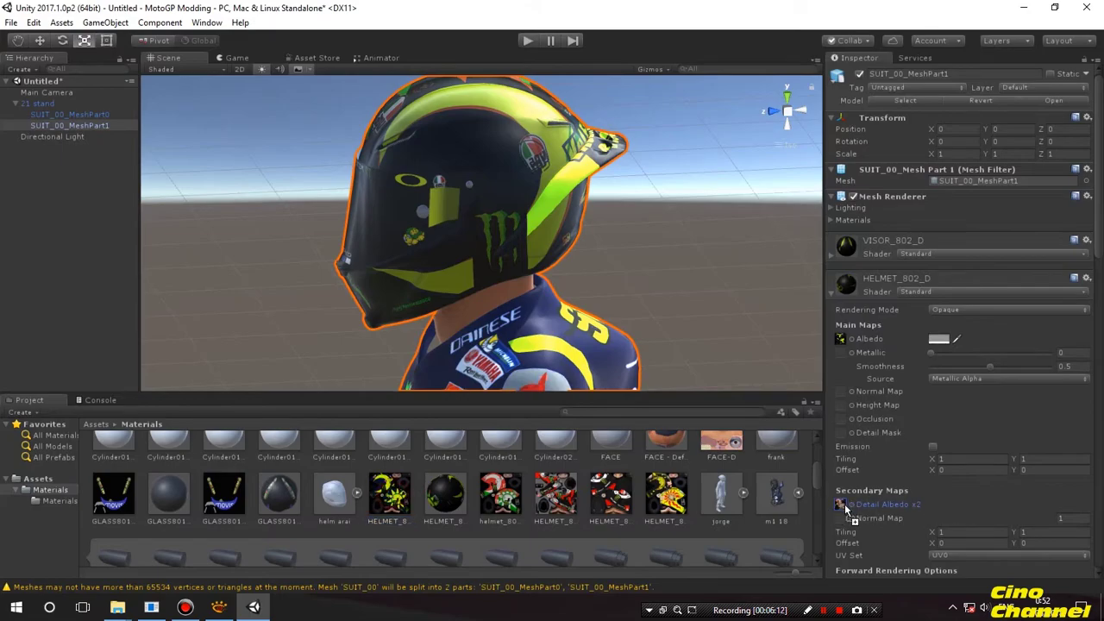
Examine the retextured helmet from both sides and from behind.
left_click_drag(643, 188, 222, 135, "alt")
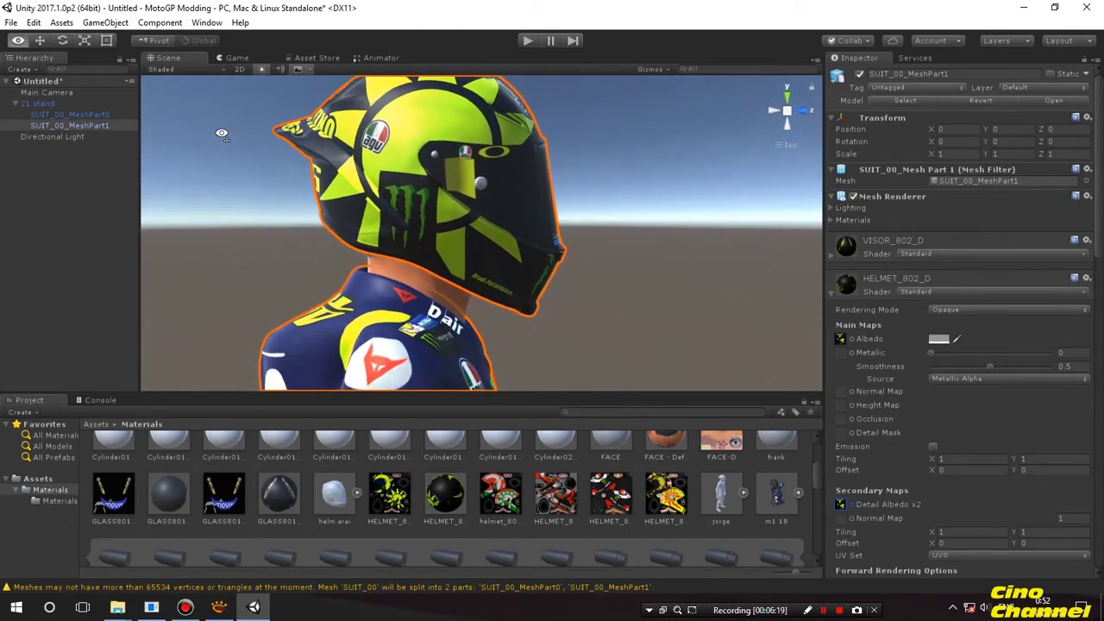
middle_click_drag(336, 159, 358, 227)
left_click_drag(500, 239, 390, 268, "alt")
left_click_drag(587, 270, 354, 305, "alt")
left_click_drag(556, 233, 784, 197, "alt")
left_click_drag(526, 270, 361, 316, "alt")
left_click_drag(482, 288, 591, 224, "alt")
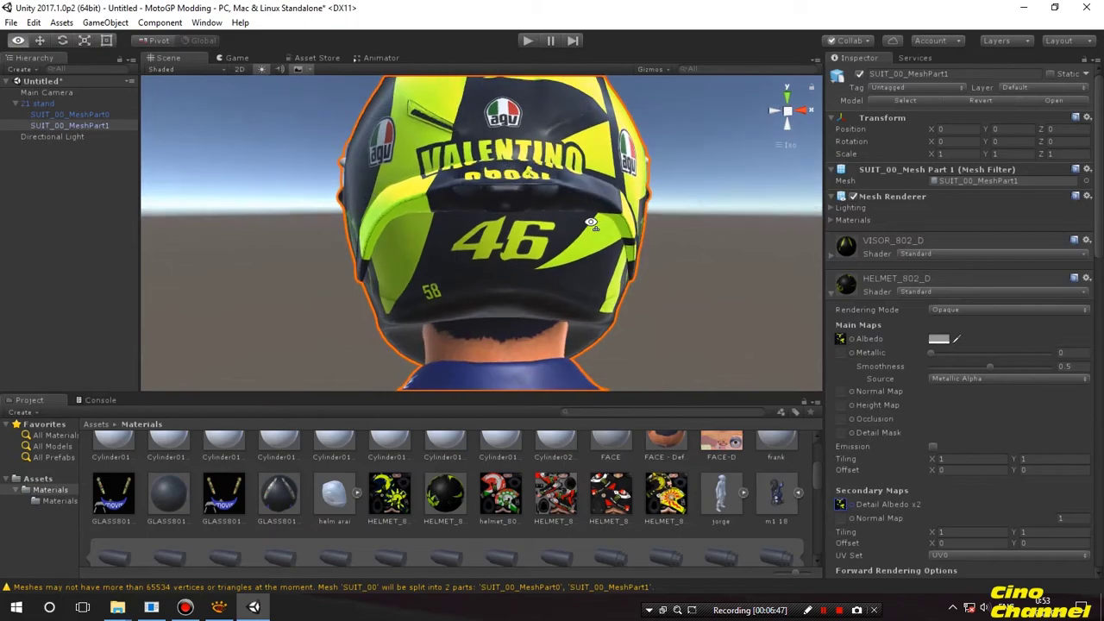
Examine the full standing rider model from the front, with nothing selected at the end.
middle_click_drag(568, 242, 569, 270)
left_click_drag(604, 260, 660, 257, "alt")
scroll(660, 250, "down", 8)
middle_click_drag(595, 280, 581, 223)
scroll(581, 223, "down", 9)
left_click_drag(576, 264, 584, 181, "alt")
right_click_drag(592, 252, 347, 245)
right_click_drag(643, 249, 462, 245)
scroll(464, 245, "down", 9)
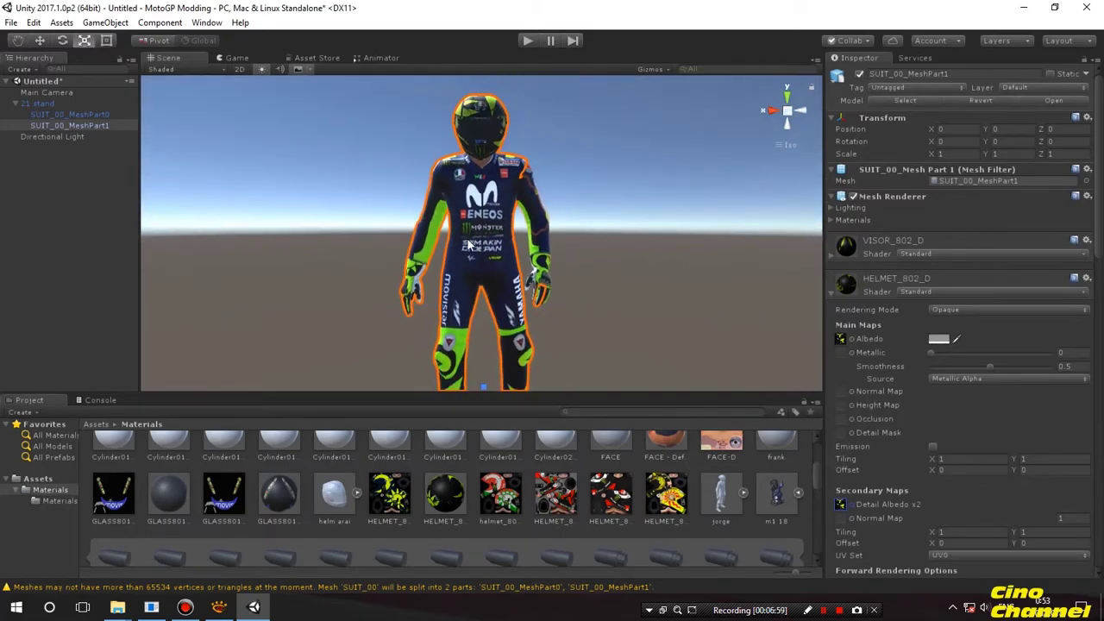
middle_click_drag(480, 272, 516, 193)
left_click(655, 261)
left_click_drag(621, 300, 616, 335)
Examine the back and sides of the rider's suit, including close-up views.
left_click_drag(625, 251, 340, 238, "alt")
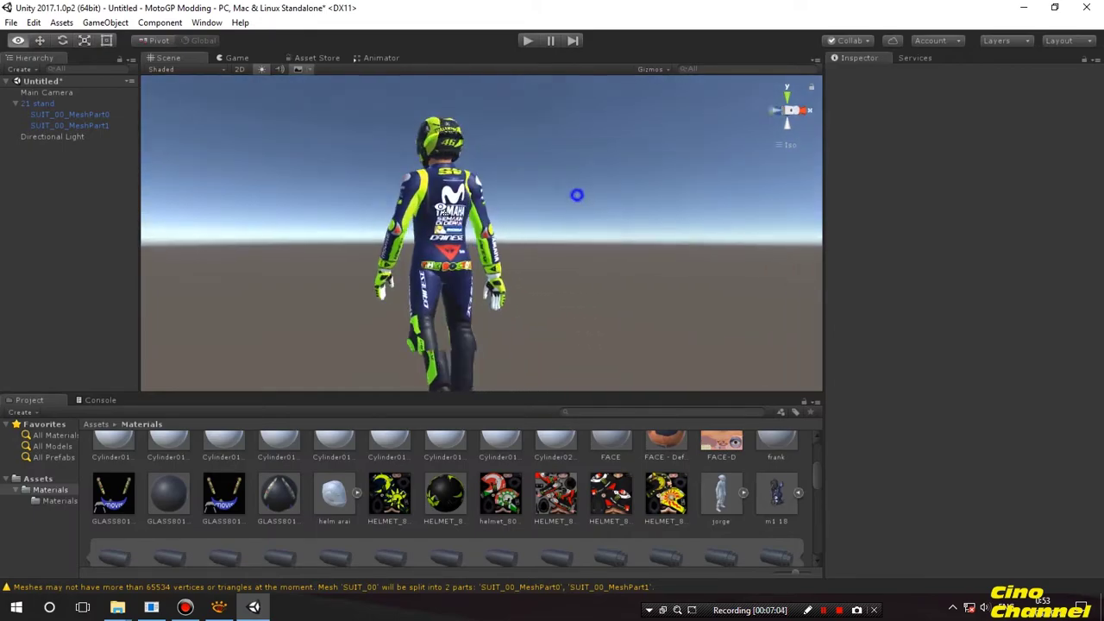
left_click_drag(577, 195, 491, 141, "alt")
left_click_drag(512, 229, 511, 328, "alt")
middle_click_drag(502, 317, 529, 221)
scroll(529, 221, "up", 6)
left_click_drag(637, 223, 388, 216, "alt")
middle_click_drag(388, 216, 563, 210)
left_click_drag(577, 214, 441, 215, "alt")
middle_click_drag(436, 215, 580, 233)
left_click_drag(578, 233, 557, 252, "alt")
left_click(495, 213)
left_click(688, 263)
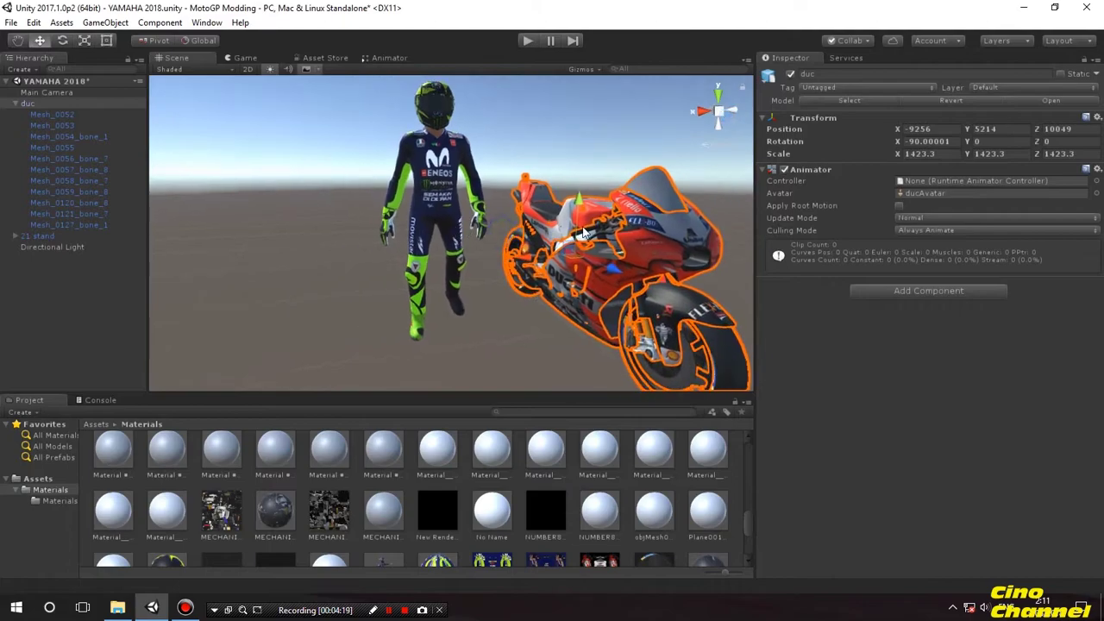
Assign the windscreen texture to the Albedo and Detail Albedo x2 maps of the motorcycle windscreen's GLASS809_817 material.
middle_click_drag(492, 203, 527, 283)
left_click(448, 247)
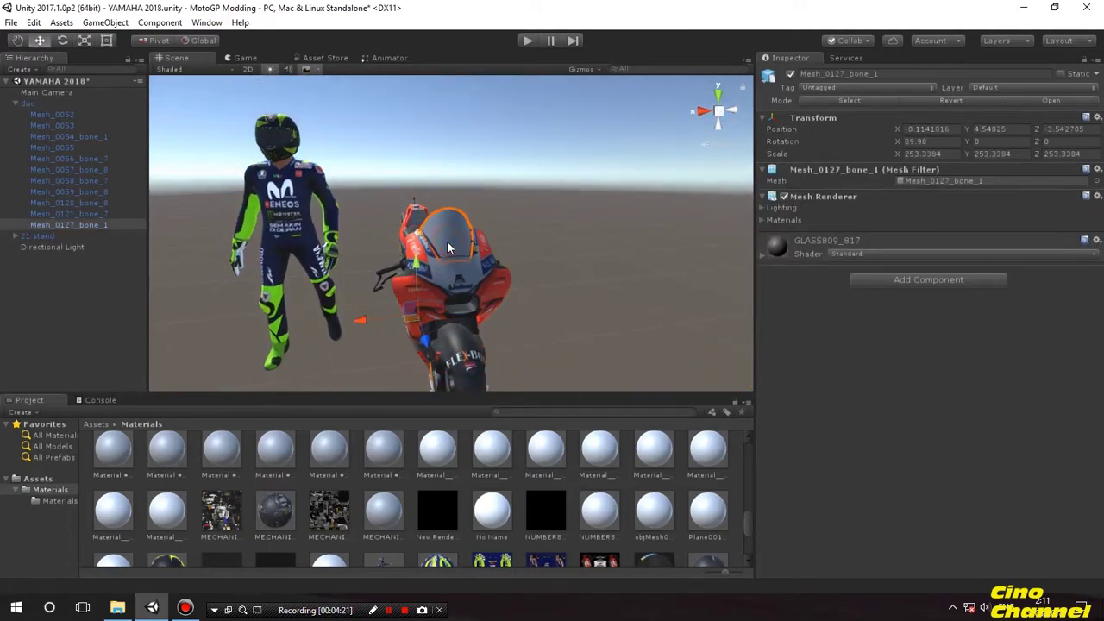
left_click(763, 259)
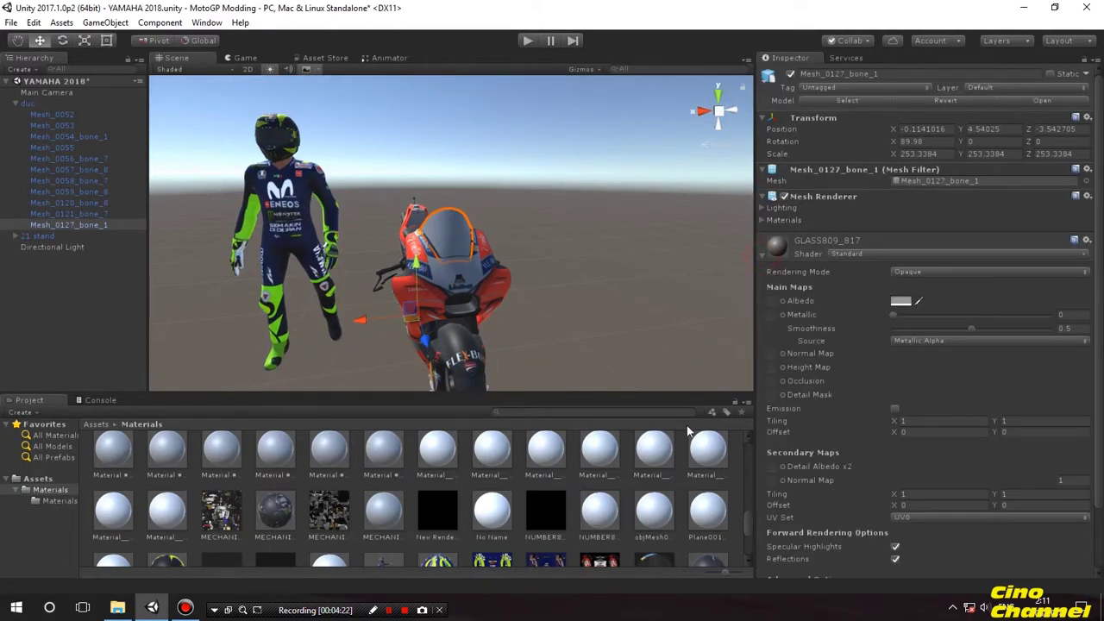
left_click_drag(744, 524, 729, 473)
left_click_drag(653, 512, 761, 292)
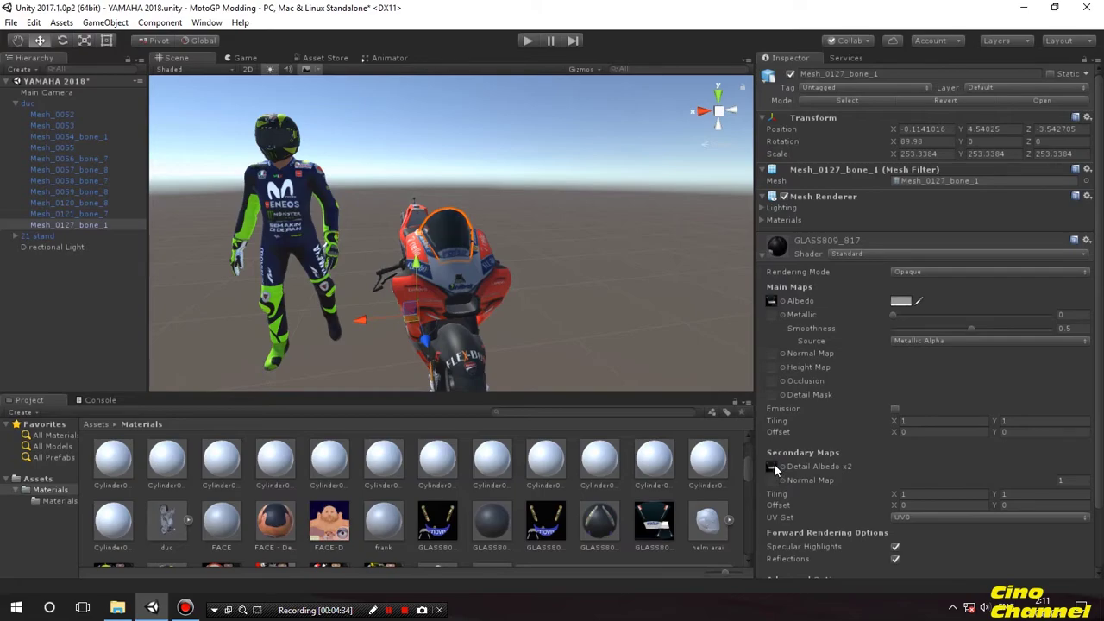
Examine the Ducati motorcycle with its textured windscreen beside the standing rider.
right_click_drag(509, 276, 660, 250)
middle_click_drag(302, 282, 390, 251)
left_click_drag(390, 251, 494, 243, "alt")
left_click(499, 248)
middle_click_drag(593, 246, 574, 256)
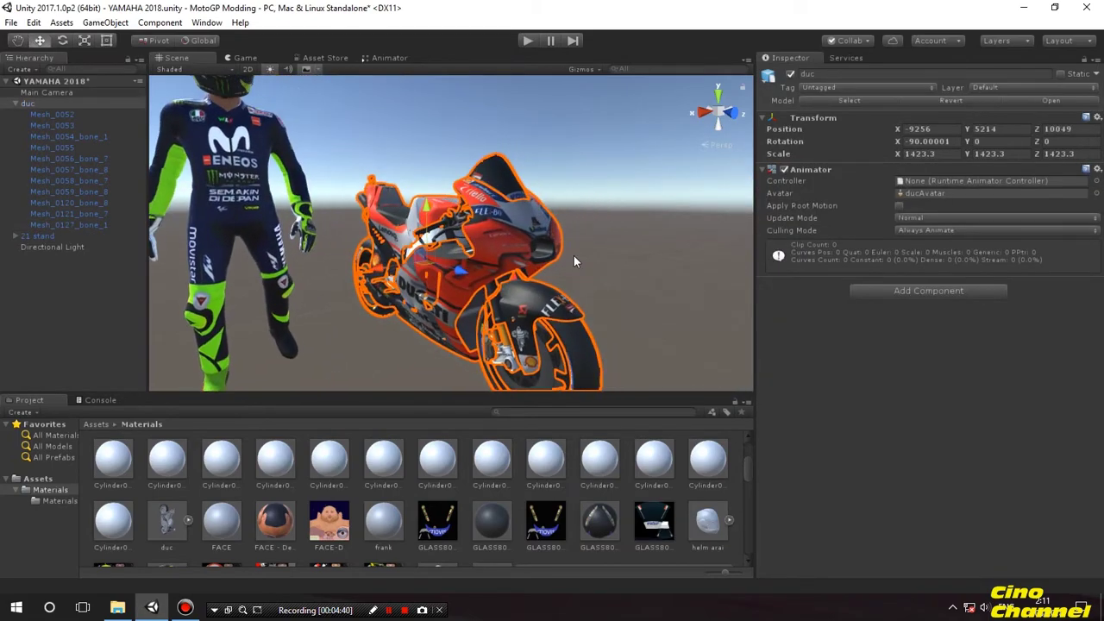
middle_click_drag(431, 253, 485, 233)
left_click(304, 212)
scroll(400, 276, "down", 5)
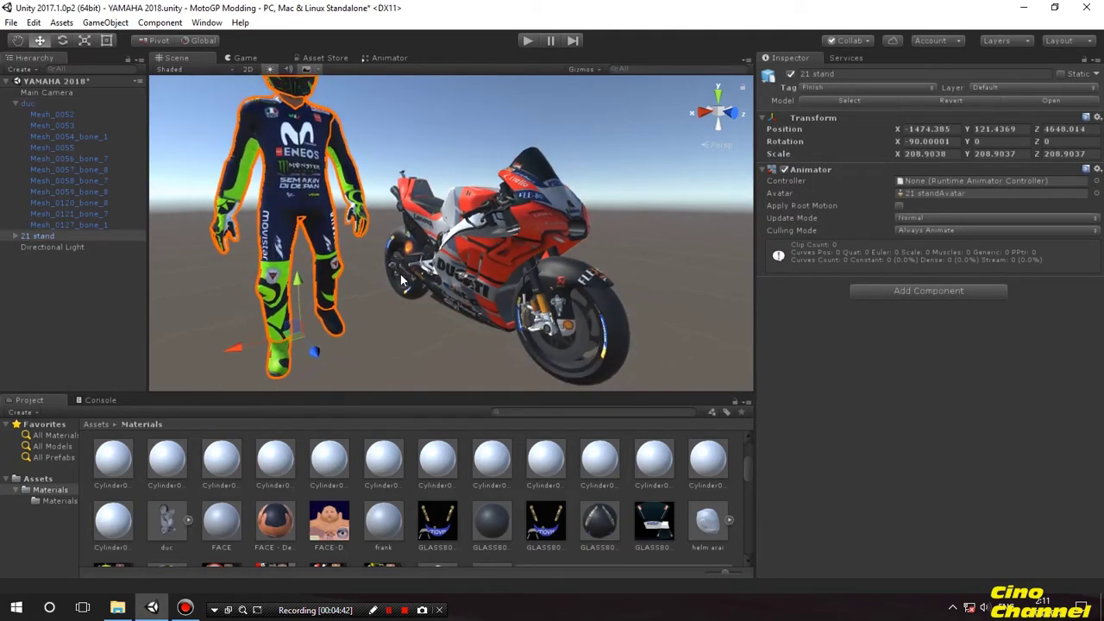
scroll(400, 277, "down", 3)
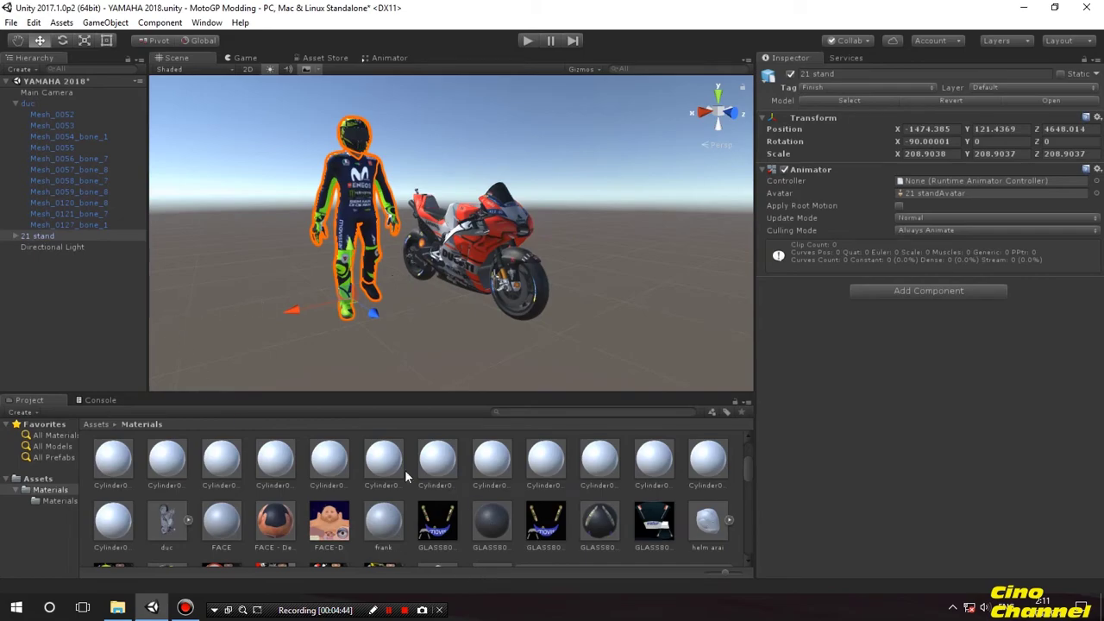
Add the zarco rider model from the Materials folder to the scene beside the motorcycle.
scroll(418, 473, "down", 10)
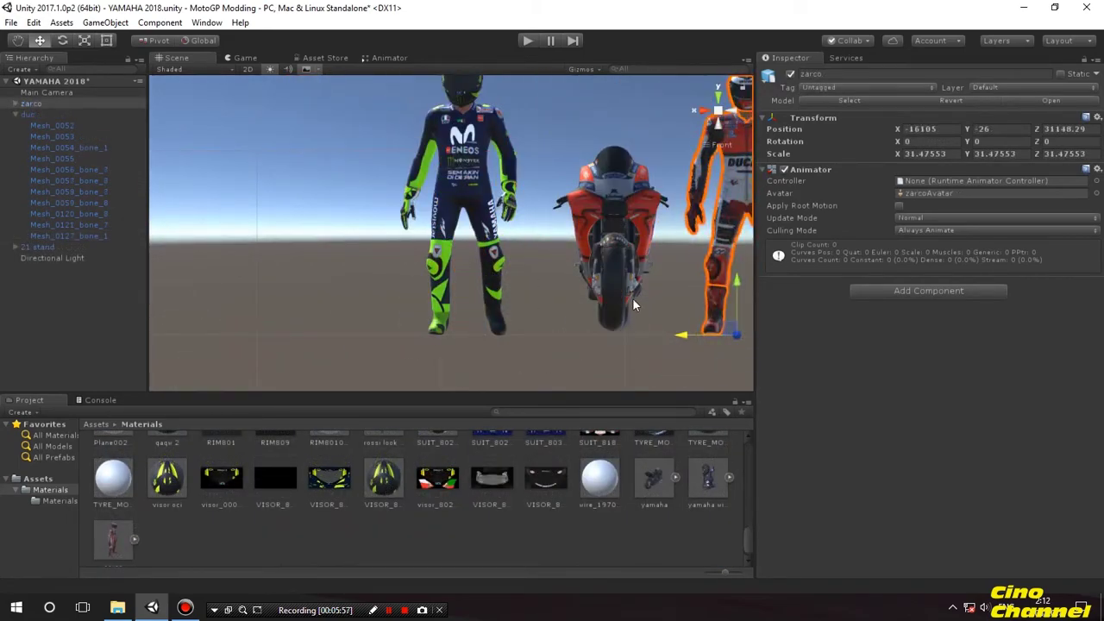
middle_click_drag(632, 298, 380, 280)
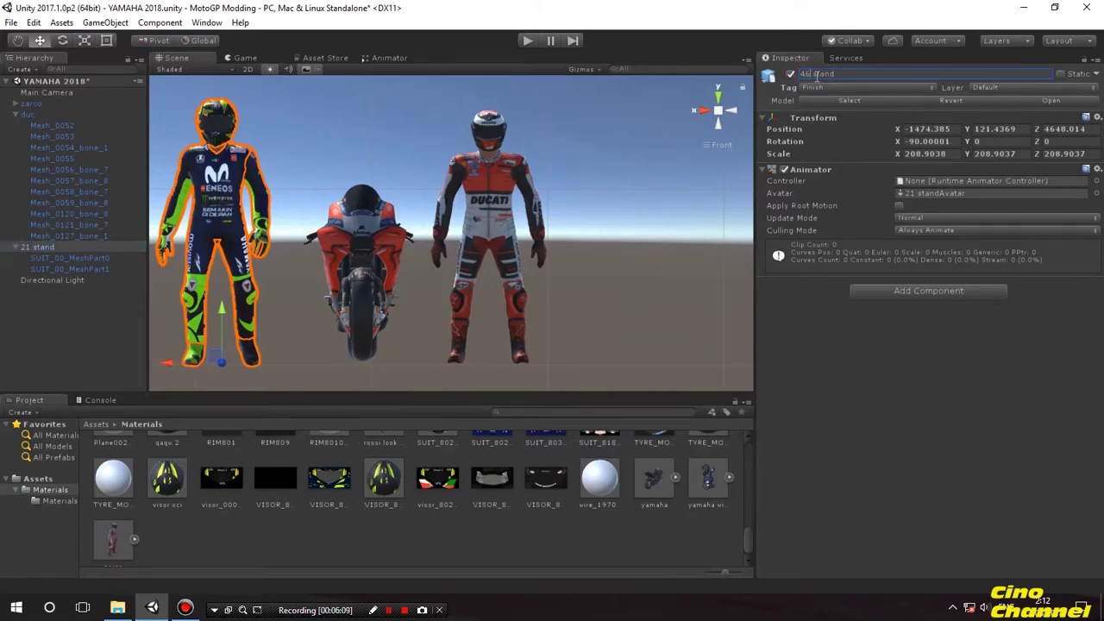
Rename the 21 stand rider object to 46 walk.
left_click(667, 177)
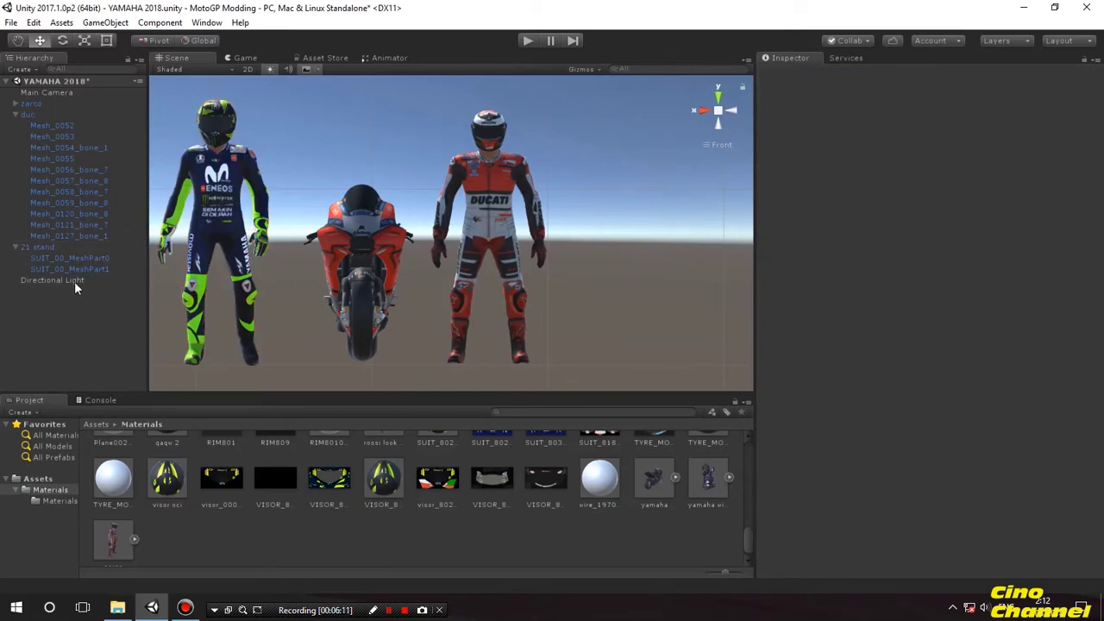
left_click(39, 247)
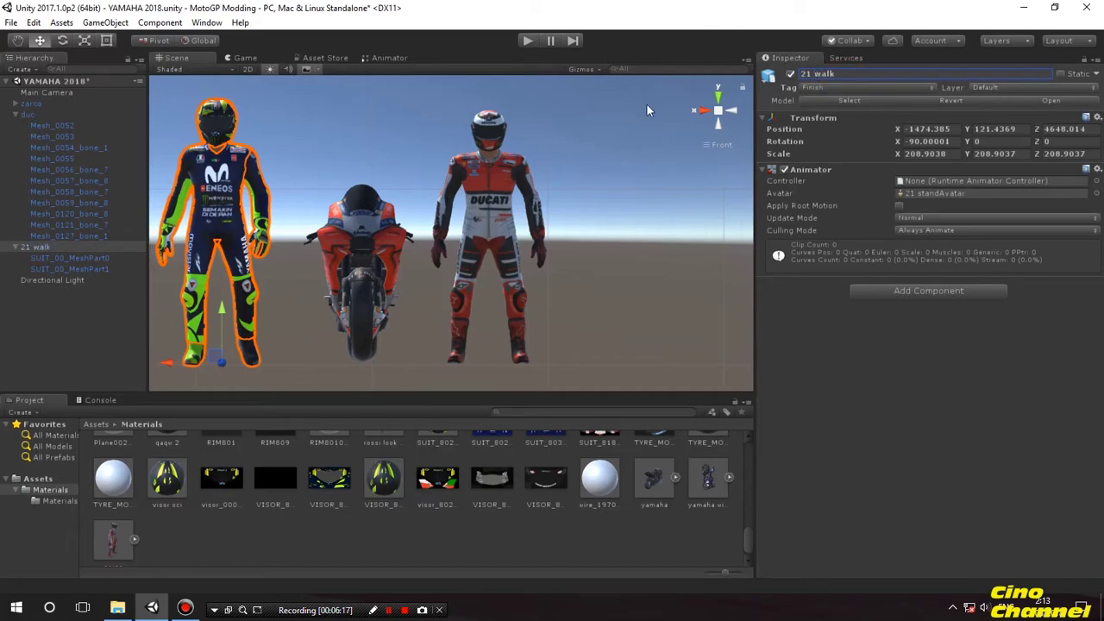
left_click(859, 75)
type("46")
left_click(61, 306)
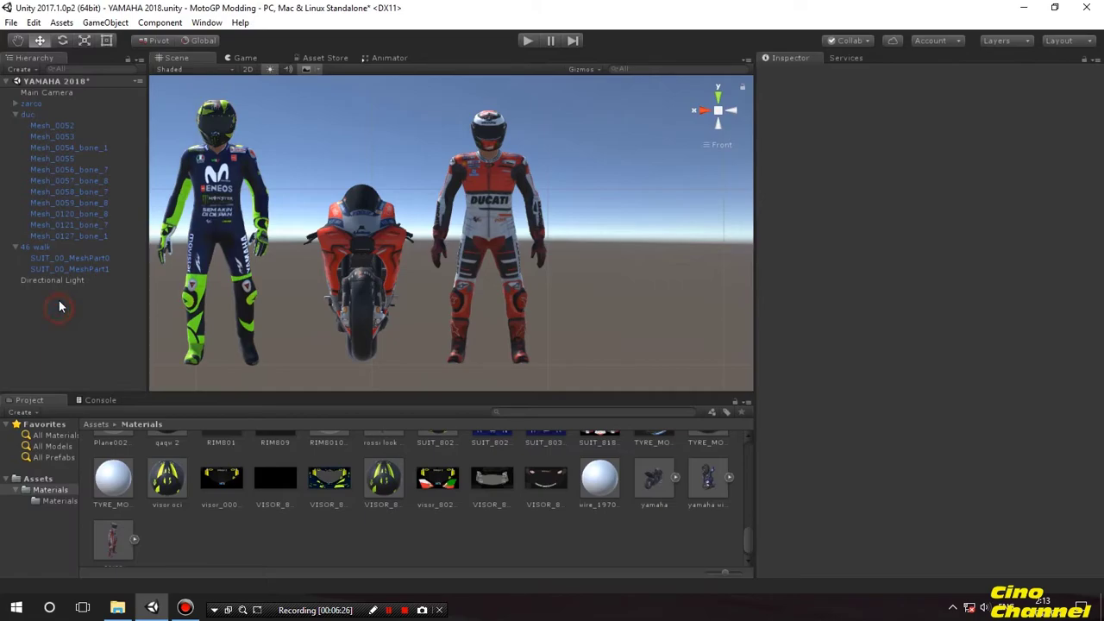
Deactivate the 46 walk rider so only the motorcycle and the Ducati rider are shown.
left_click(252, 219)
scroll(521, 287, "up", 2)
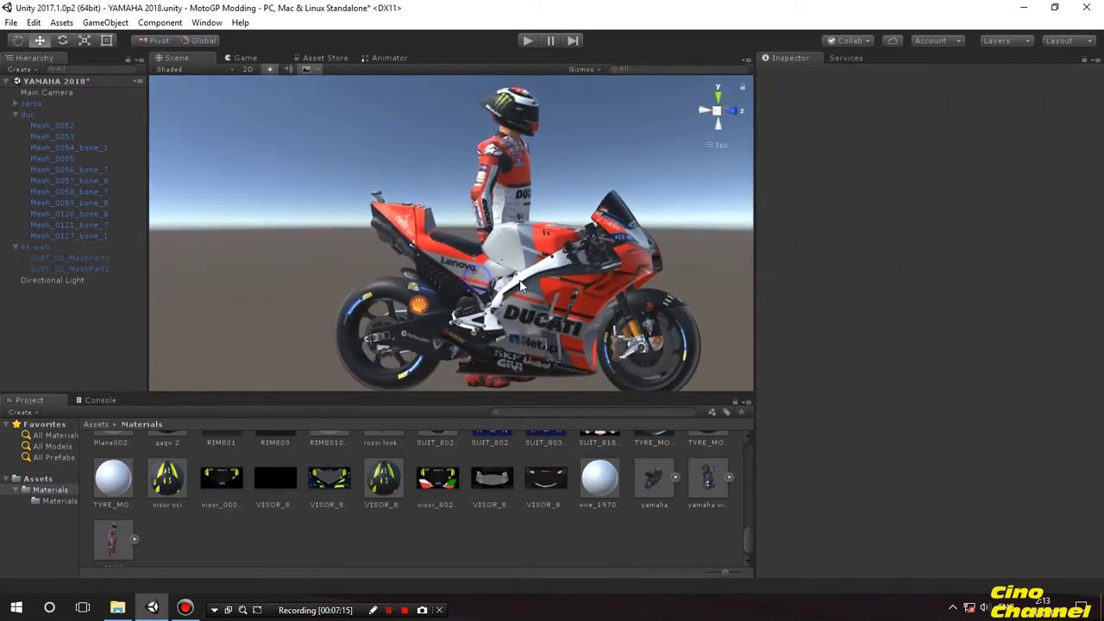
Examine the Ducati motorcycle and its rider from the front, side and rear.
middle_click_drag(521, 287, 609, 289)
middle_click_drag(520, 252, 406, 221)
right_click_drag(502, 273, 554, 275)
middle_click_drag(572, 264, 464, 264)
right_click_drag(454, 264, 490, 264, "alt")
left_click_drag(490, 264, 649, 260, "alt")
middle_click_drag(518, 260, 448, 260)
left_click_drag(448, 261, 720, 290, "alt")
middle_click_drag(612, 250, 502, 237)
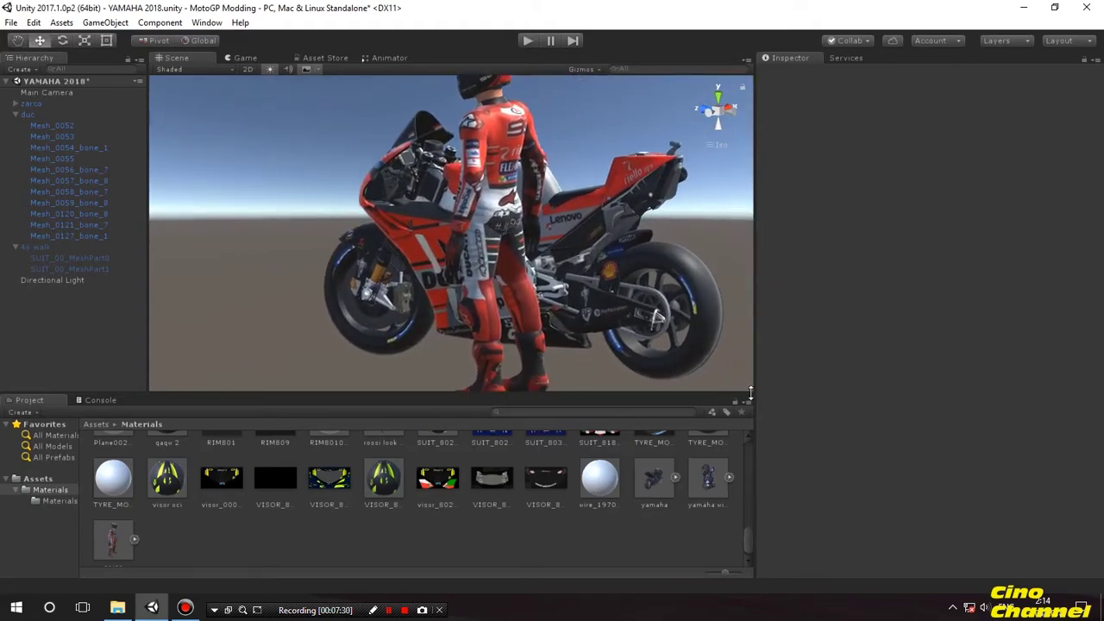
Widen the Scene view and frame the Ducati rider beside the motorcycle.
left_click_drag(755, 389, 1010, 407)
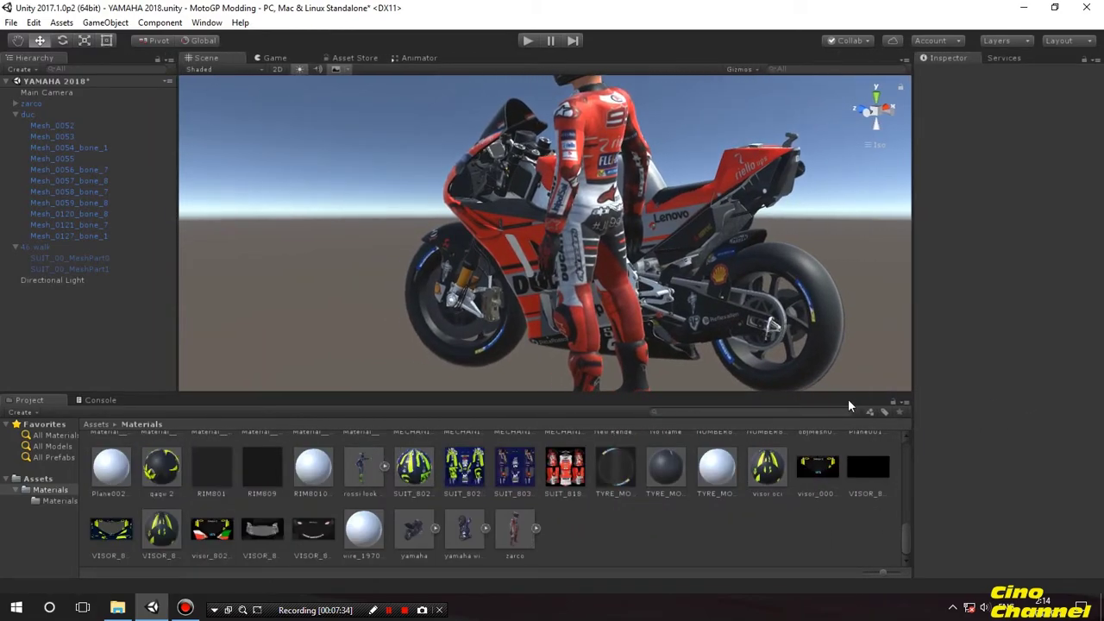
left_click_drag(649, 164, 694, 175, "alt")
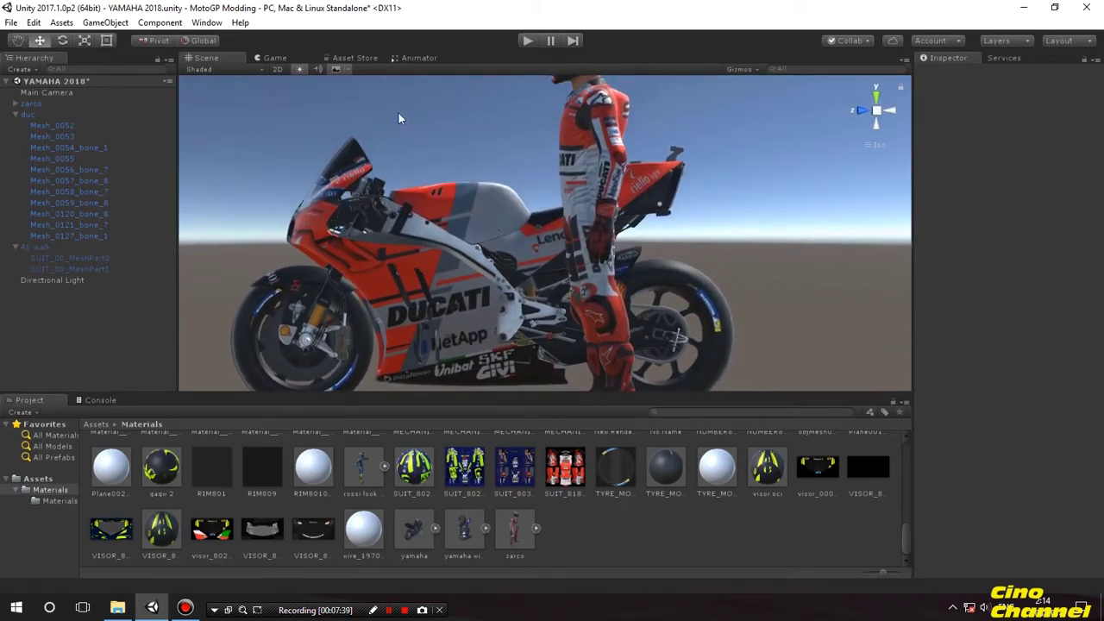
right_click_drag(351, 140, 539, 155)
middle_click_drag(534, 179, 524, 207)
Display the scene in Wireframe and Shaded Wireframe modes to inspect the meshes of the rider and motorcycle.
left_click(207, 69)
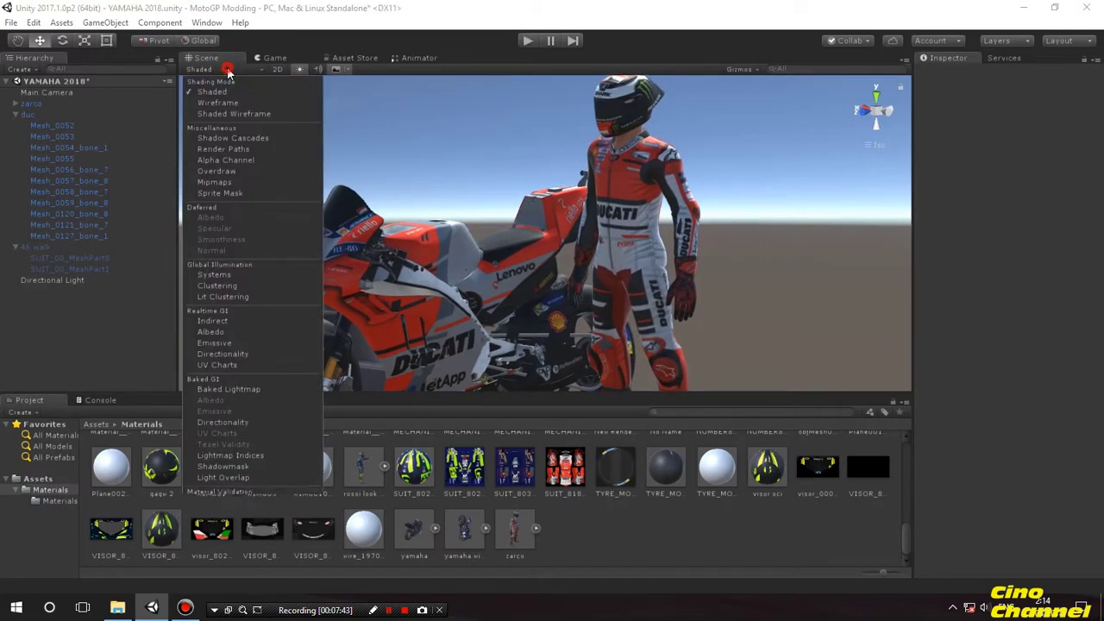
left_click(219, 102)
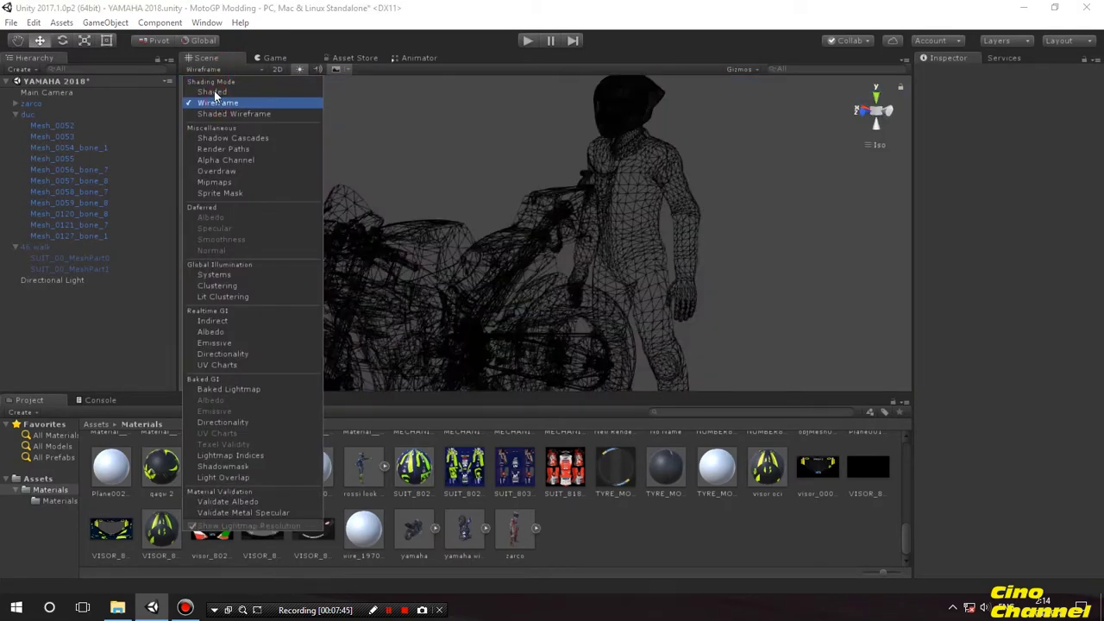
left_click(213, 92)
left_click(222, 115)
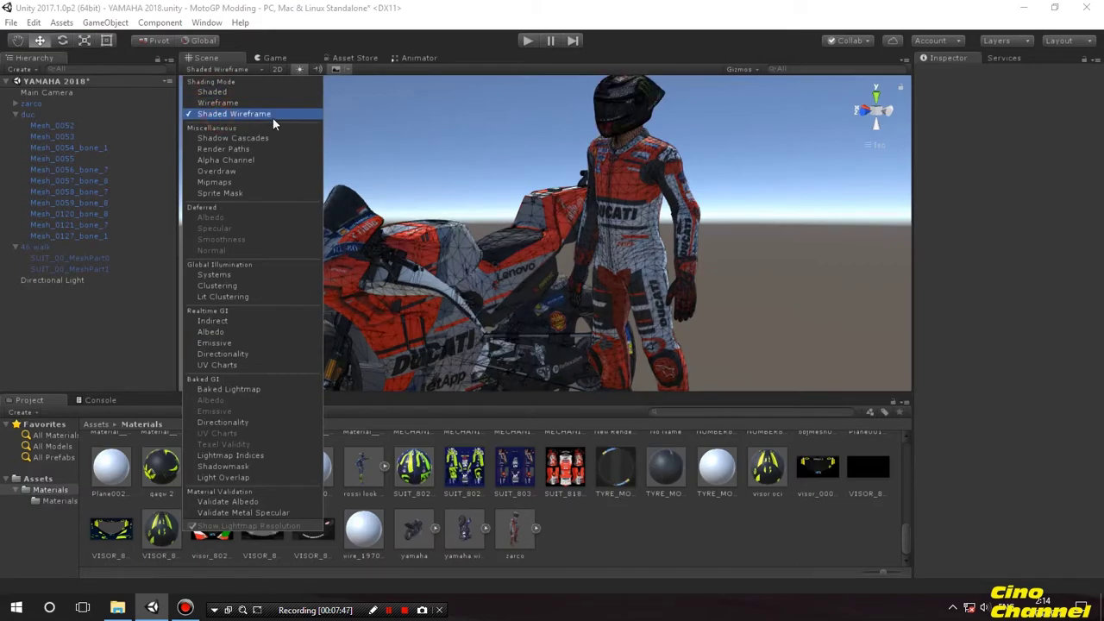
left_click(585, 224)
left_click_drag(584, 224, 385, 212, "alt")
left_click(482, 162)
Return the scene display to Shaded mode and examine the motorcycle and Ducati rider up close and from a distance.
left_click(204, 69)
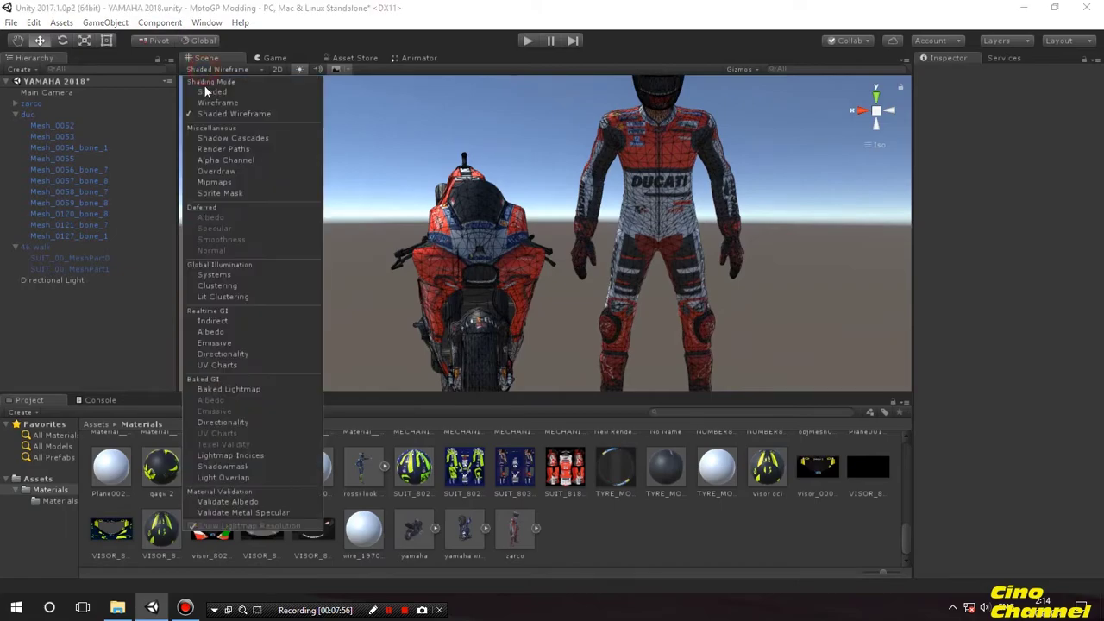
left_click(211, 92)
left_click_drag(540, 206, 507, 212, "alt")
left_click_drag(583, 241, 346, 360, "alt")
scroll(505, 287, "up", 8)
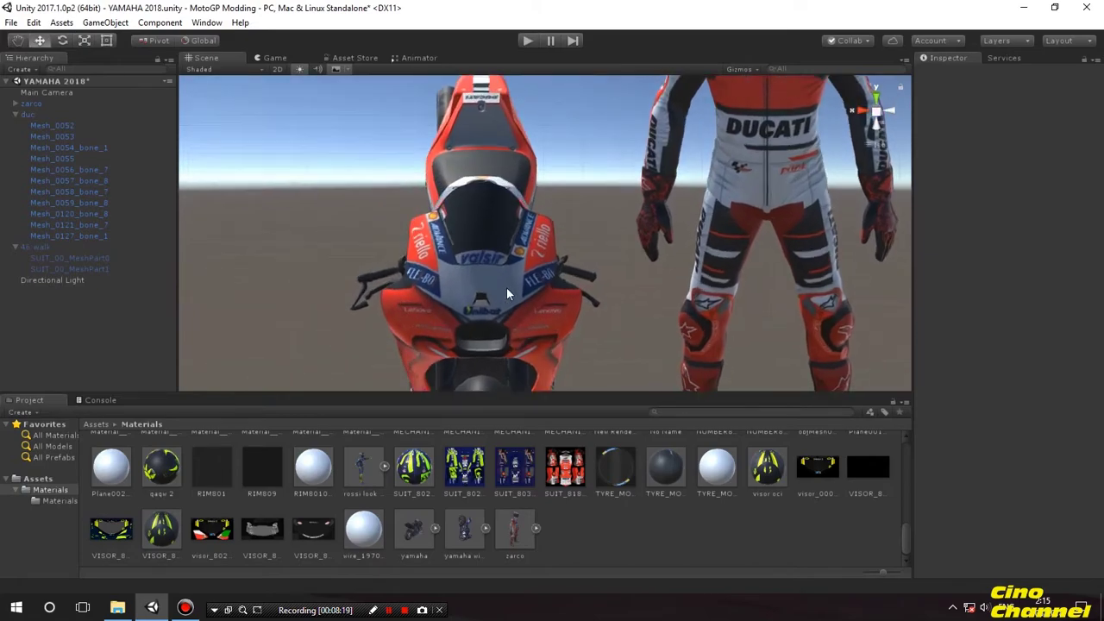
left_click_drag(557, 304, 222, 251, "alt")
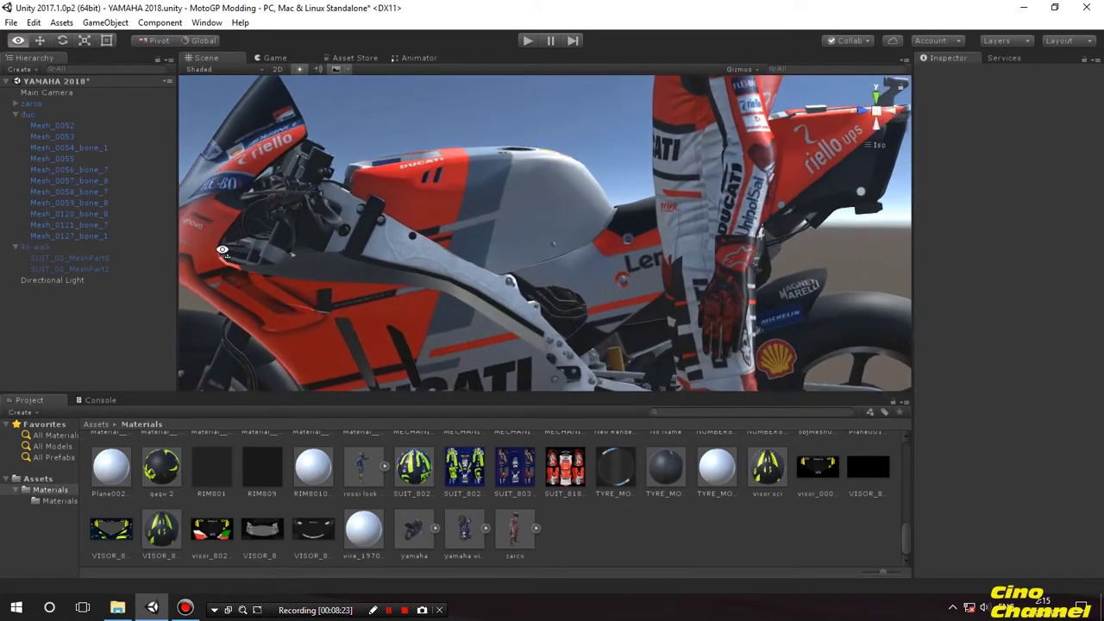
scroll(302, 257, "down", 5)
middle_click_drag(319, 245, 434, 234)
left_click_drag(435, 235, 559, 236, "alt")
middle_click_drag(559, 231, 455, 249)
scroll(455, 249, "down", 5)
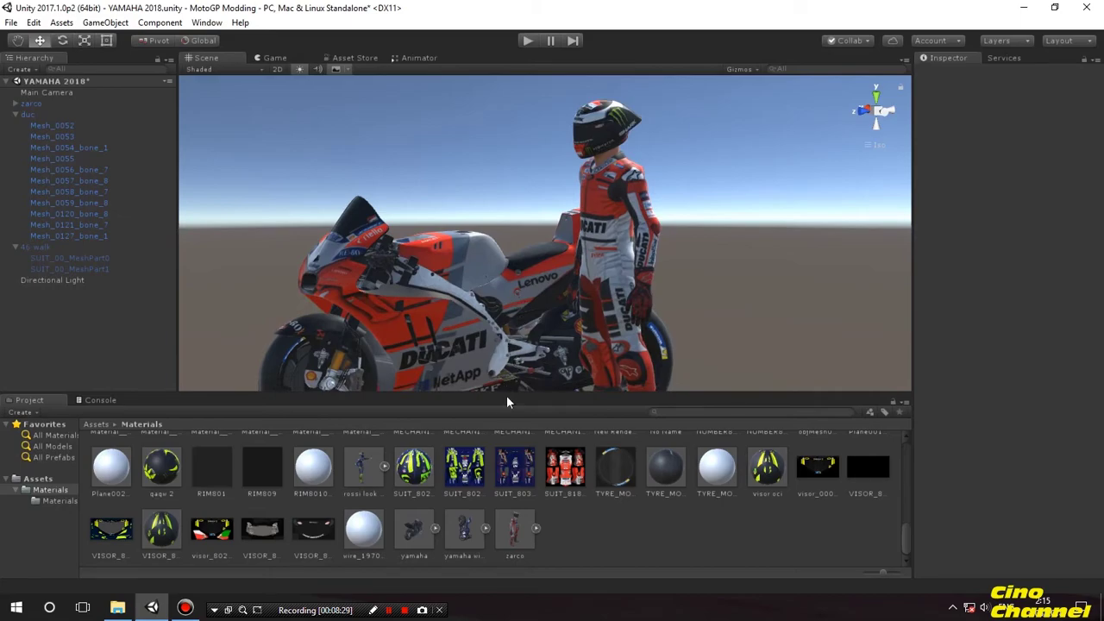